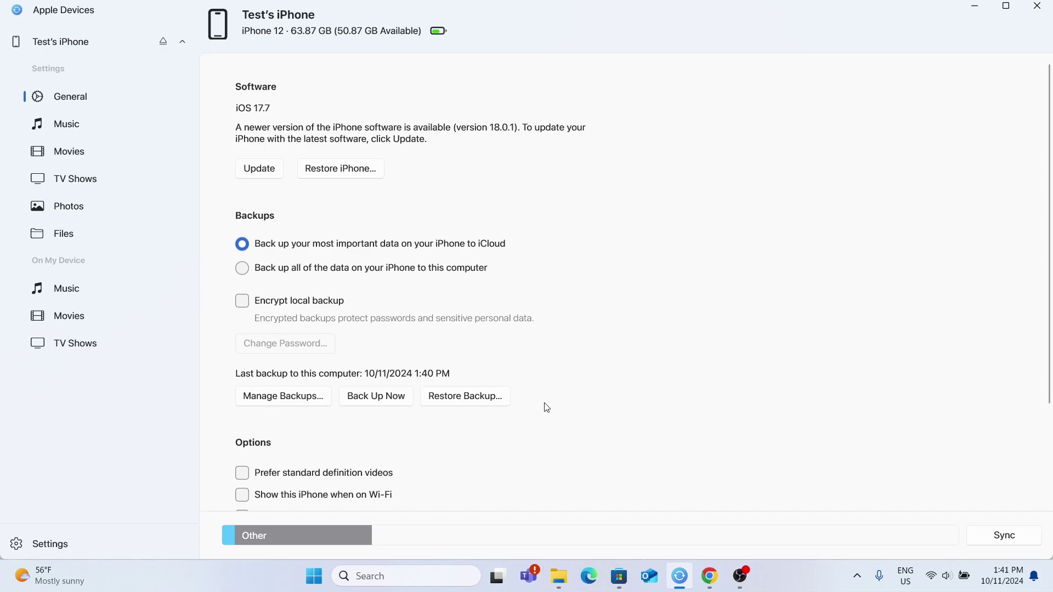
{"action": "left_click", "coordinate": [453, 403]}
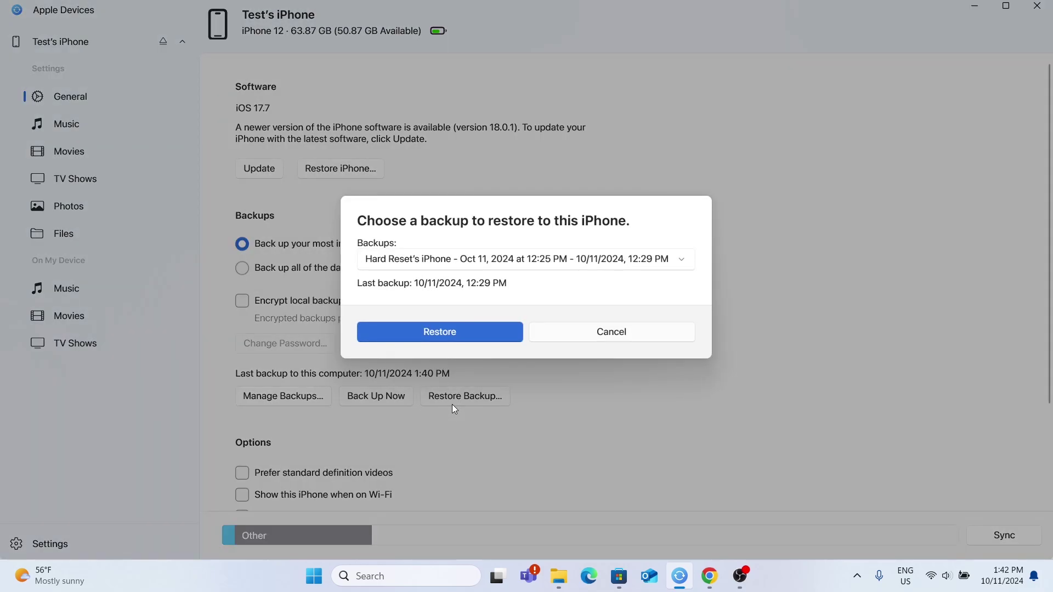
{"action": "left_click", "coordinate": [619, 261]}
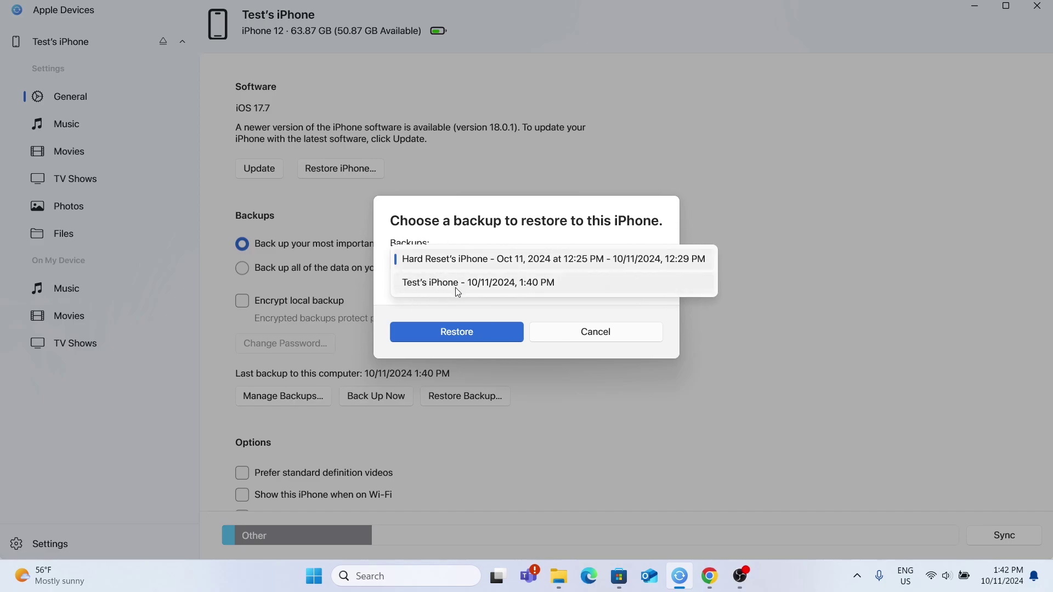
{"action": "left_click", "coordinate": [539, 284]}
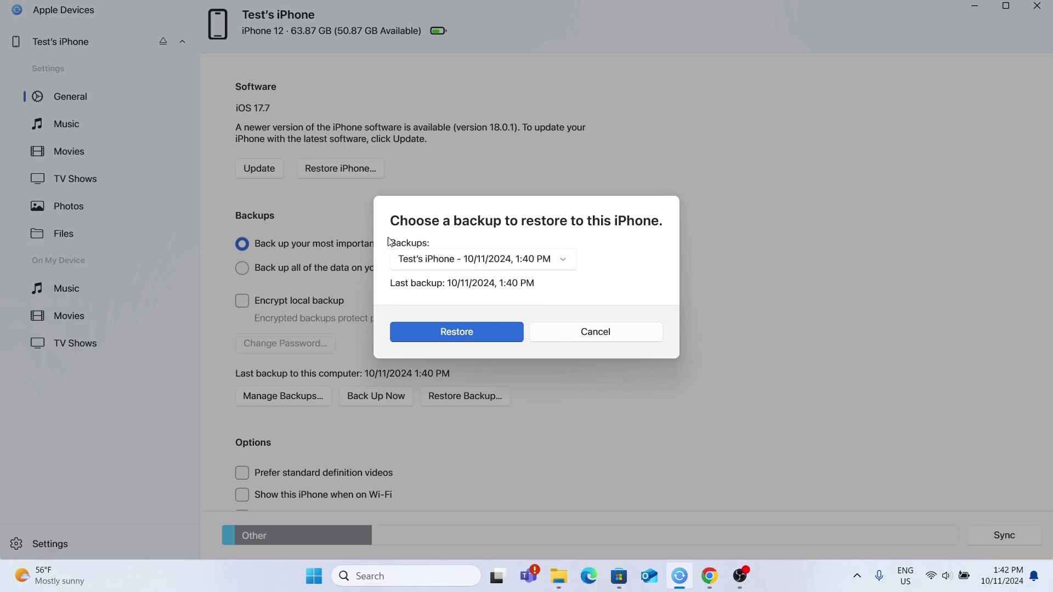
{"action": "left_click", "coordinate": [465, 332]}
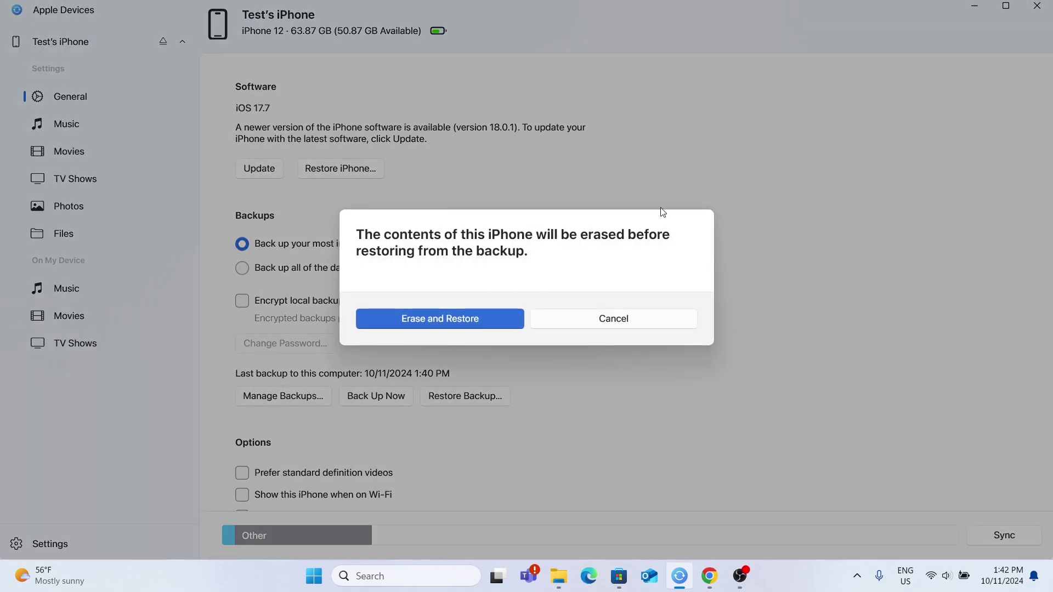
{"action": "left_click", "coordinate": [428, 323]}
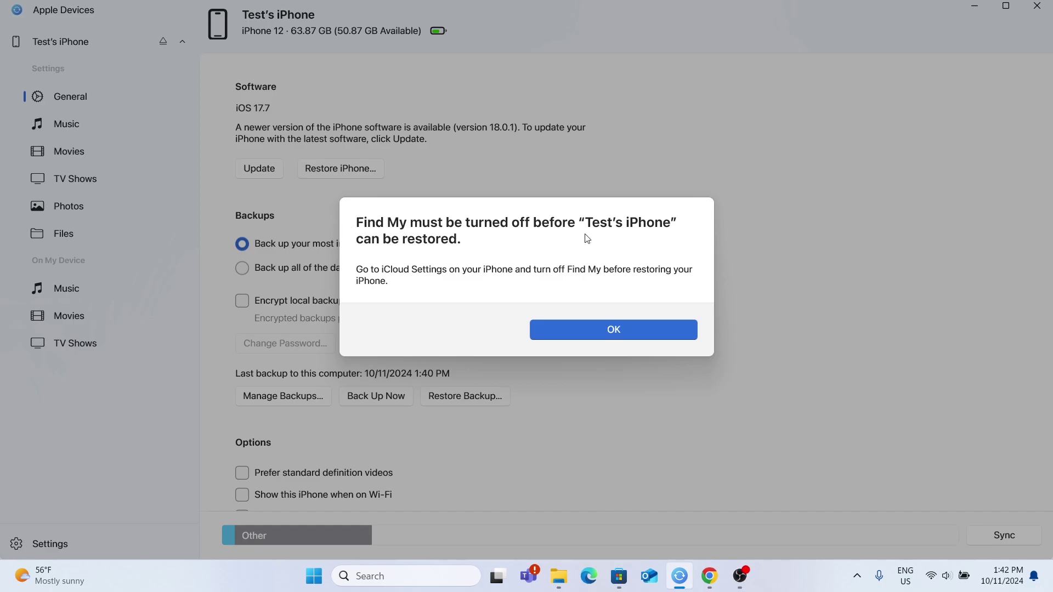
Acknowledge the warning that Find My must be turned off before restoring.
{"action": "left_click", "coordinate": [622, 327]}
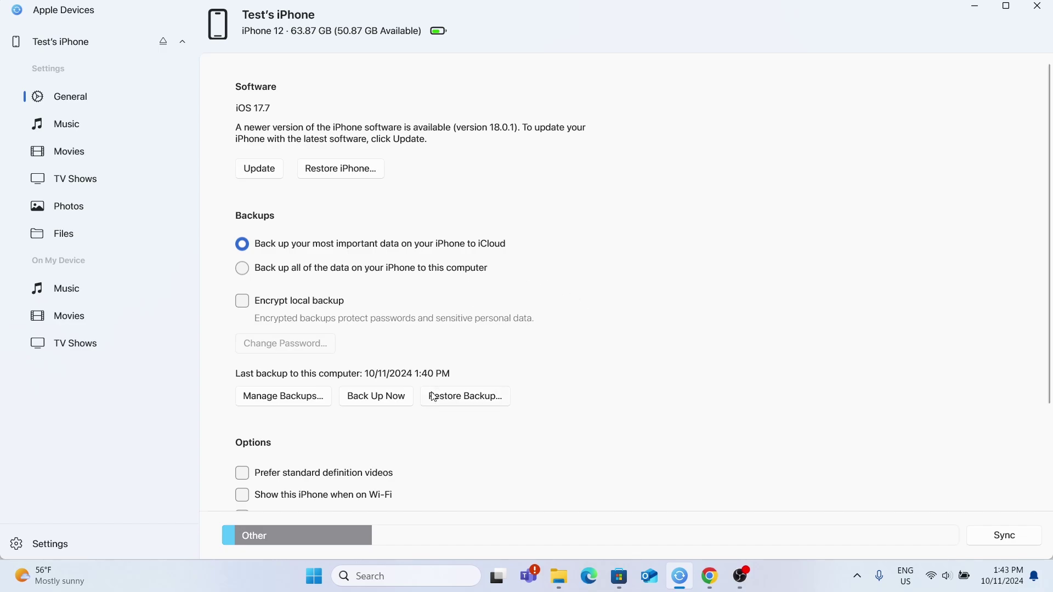
{"action": "left_click", "coordinate": [462, 397]}
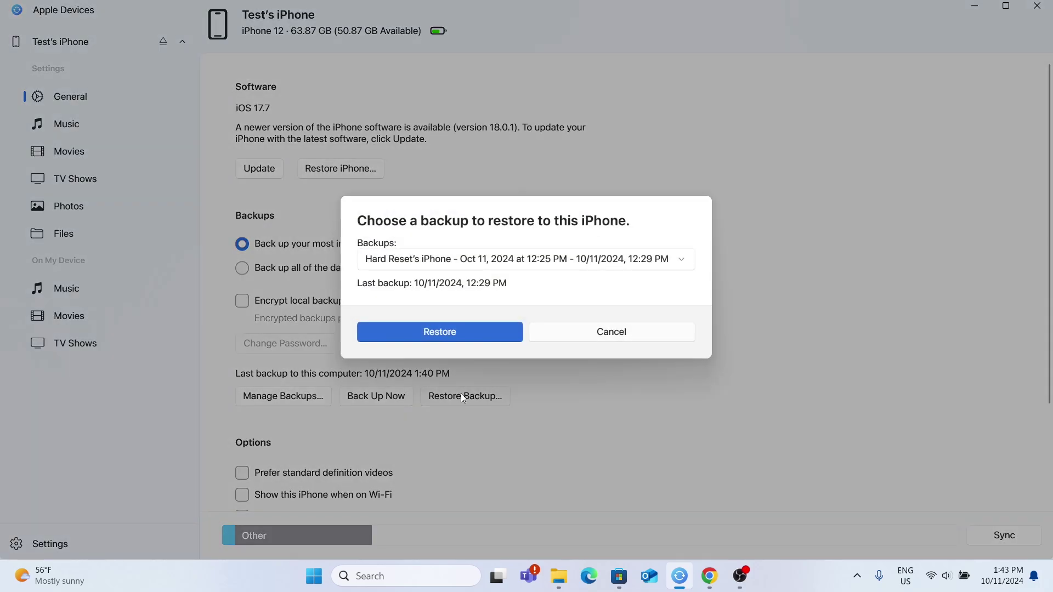
{"action": "left_click", "coordinate": [538, 262]}
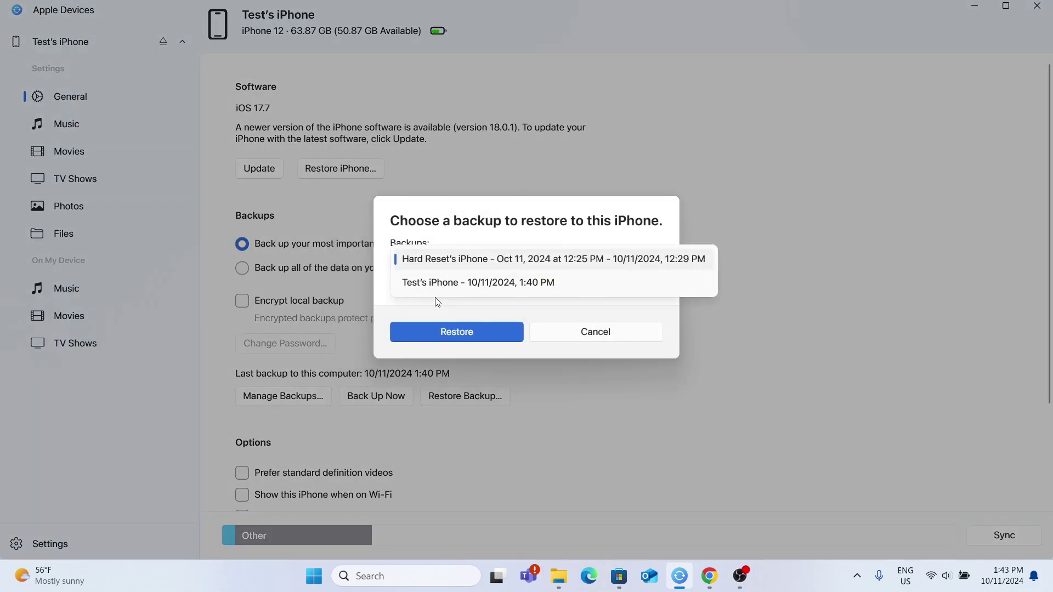
{"action": "left_click", "coordinate": [483, 282]}
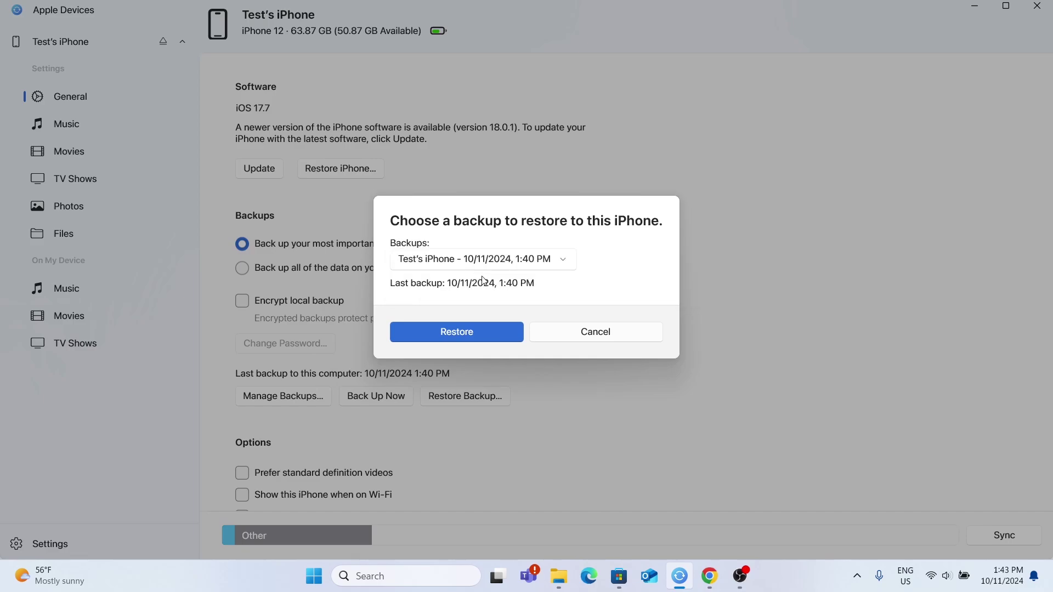
{"action": "left_click", "coordinate": [490, 334]}
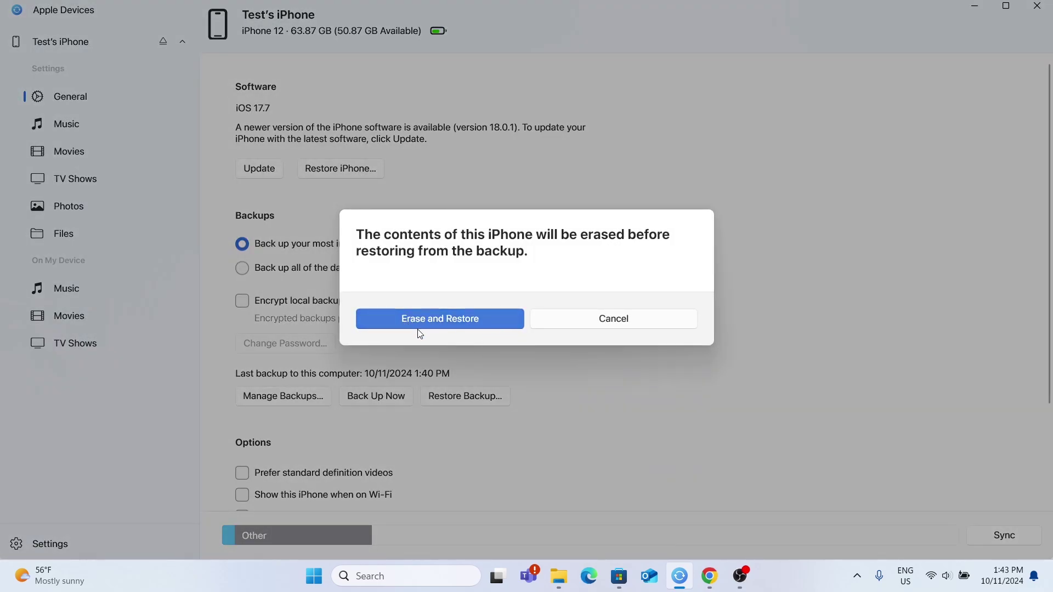
{"action": "left_click", "coordinate": [431, 317]}
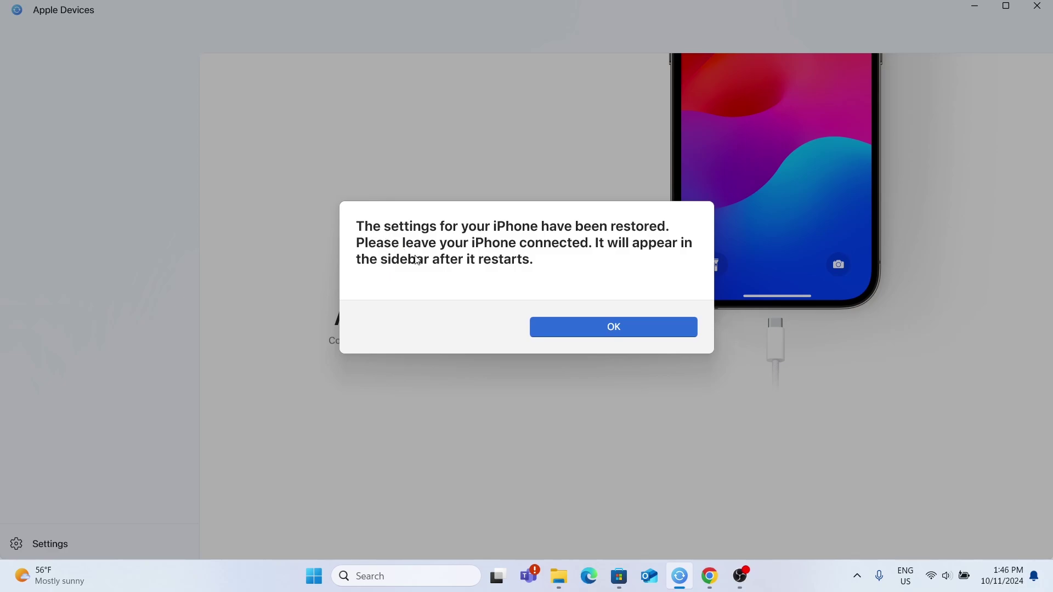
Acknowledge the settings-restored message while the iPhone restarts.
{"action": "left_click", "coordinate": [600, 329]}
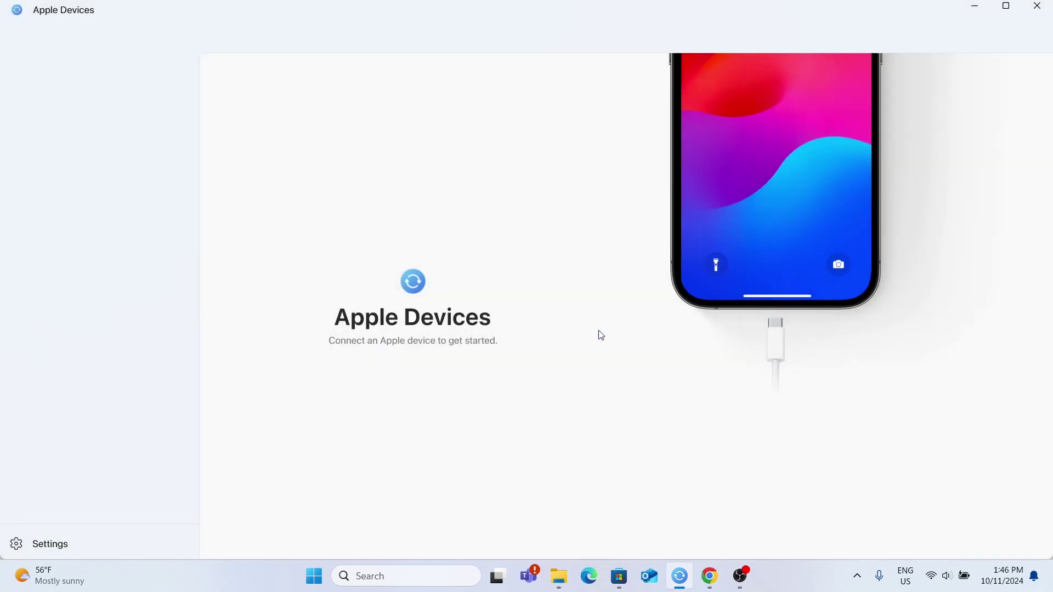